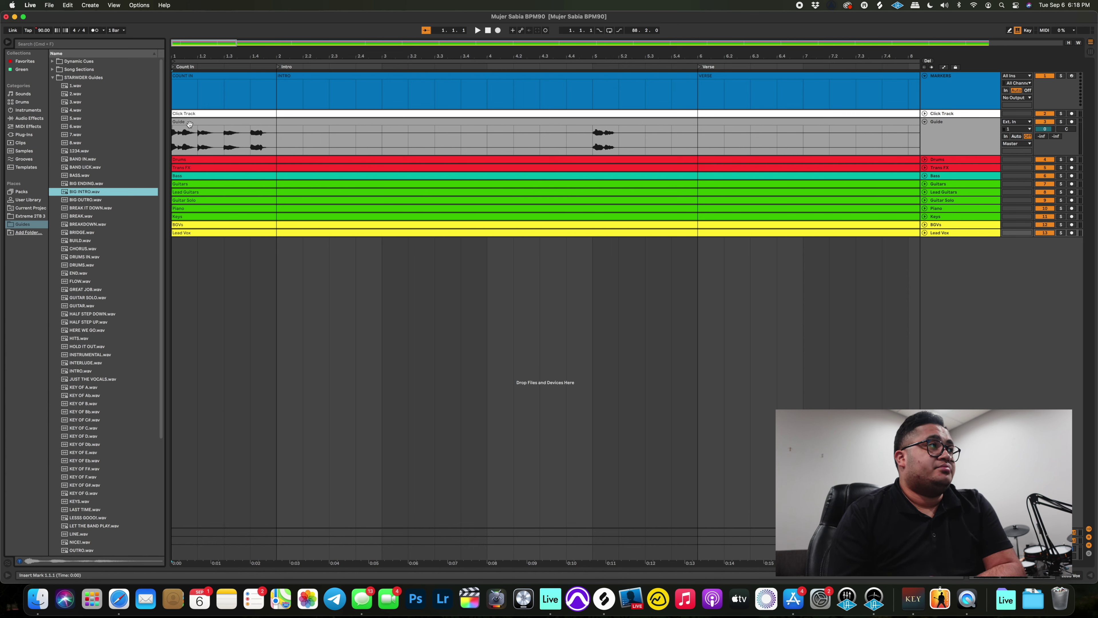
# - Listen to the original count-in and place INTRO.wav from the guide samples at bar 1 of the Guide track
pyautogui.press('space')
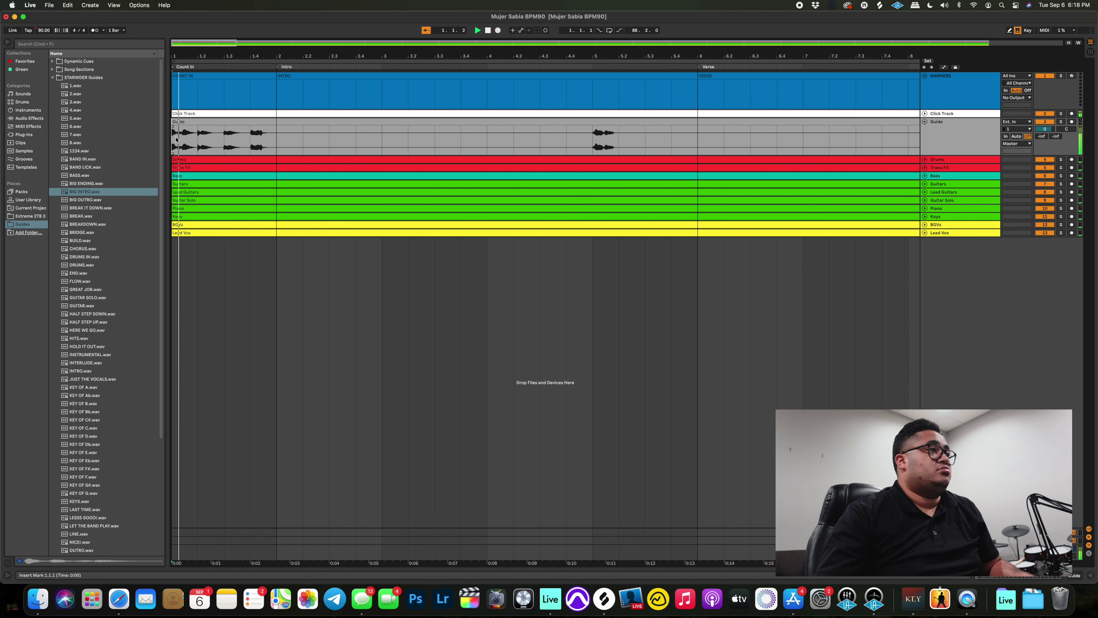
pyautogui.scroll(2, 186, 144)
pyautogui.scroll(-2, 119, 328)
pyautogui.scroll(-3, 119, 328)
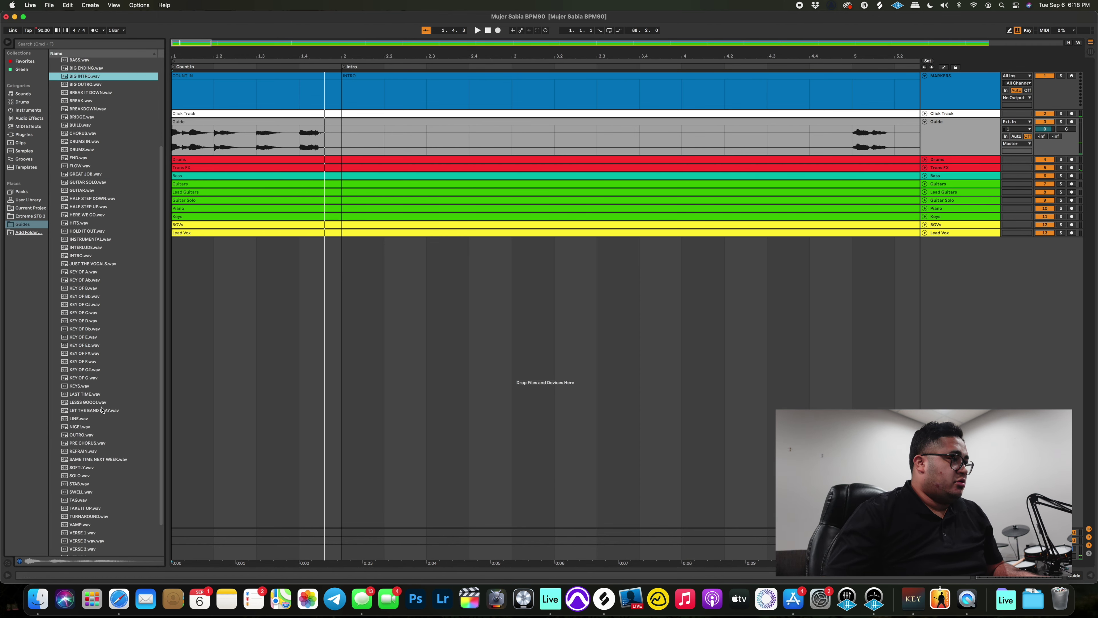
pyautogui.scroll(4, 101, 409)
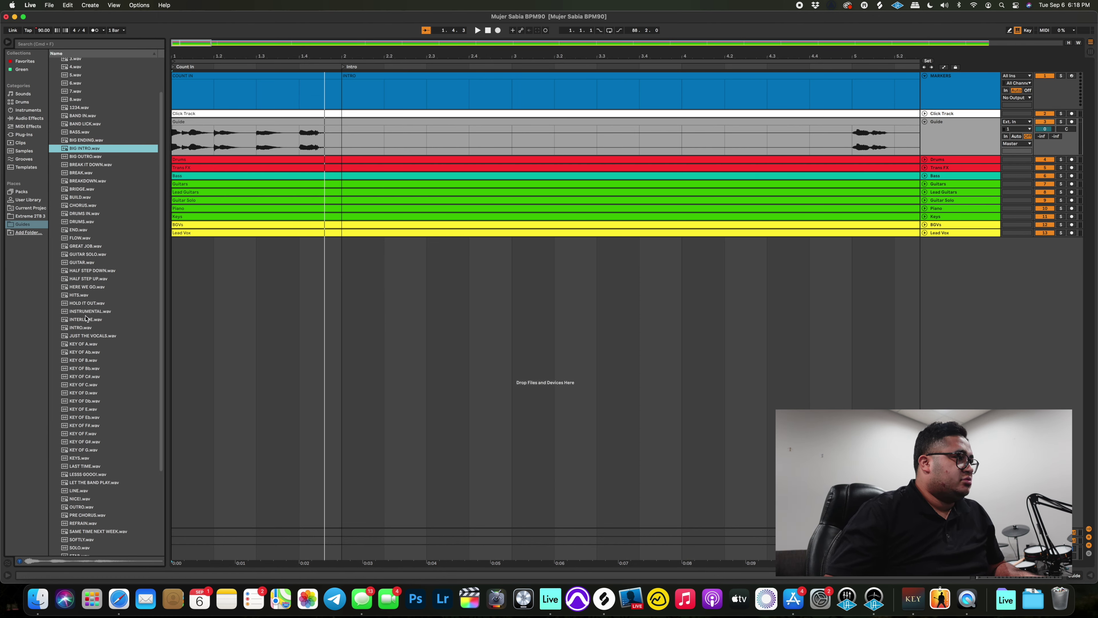
pyautogui.click(83, 329)
pyautogui.moveTo(74, 330); pyautogui.dragTo(176, 143)
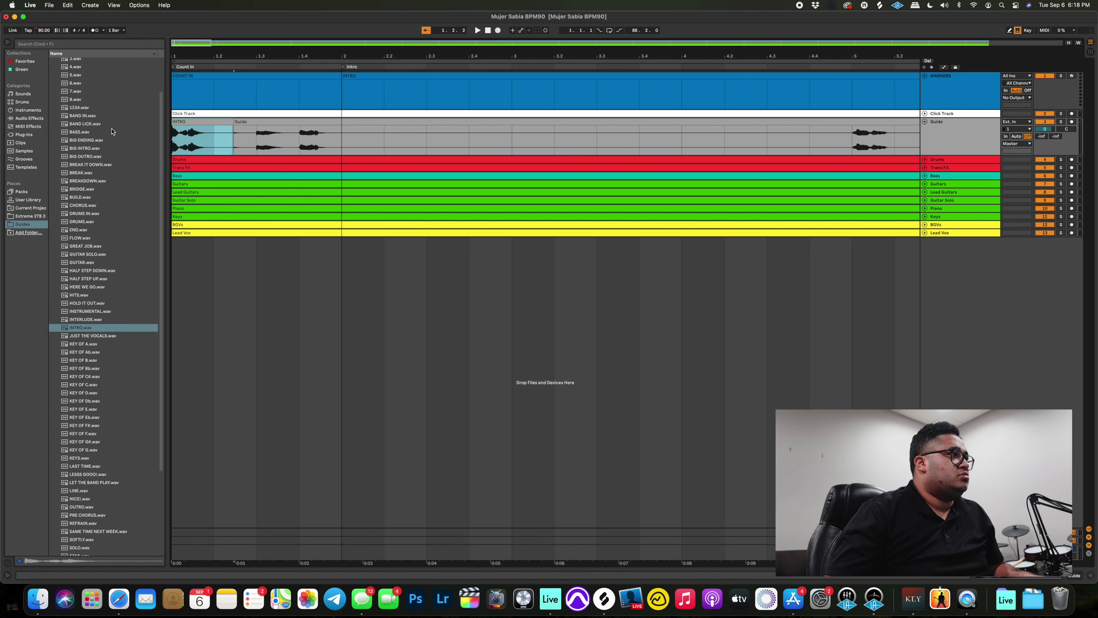
# - Place 2.wav, 3.wav and 4.wav on beats 2, 3 and 4 of the count-in bar on the Guide track
pyautogui.scroll(5, 72, 100)
pyautogui.click(74, 93)
pyautogui.moveTo(74, 93); pyautogui.dragTo(220, 143)
pyautogui.moveTo(72, 102); pyautogui.dragTo(265, 123)
pyautogui.moveTo(84, 111); pyautogui.dragTo(306, 135)
pyautogui.click(173, 141)
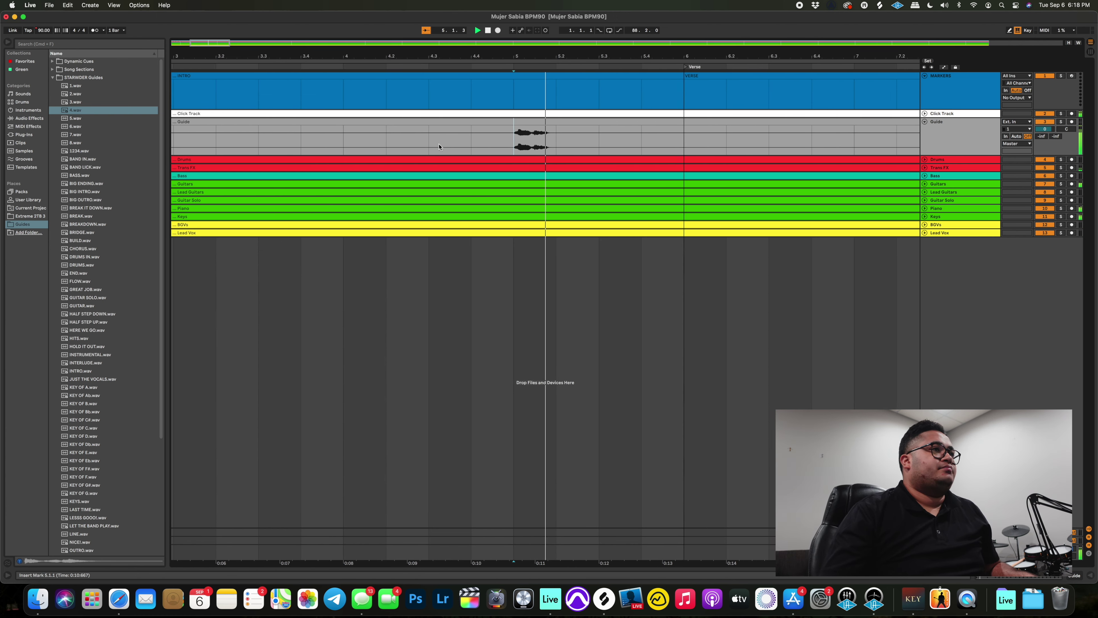
# - Place VERSE.wav over the original spoken cue at bar 5 of the Guide track and play it back
pyautogui.scroll(-5, 92, 306)
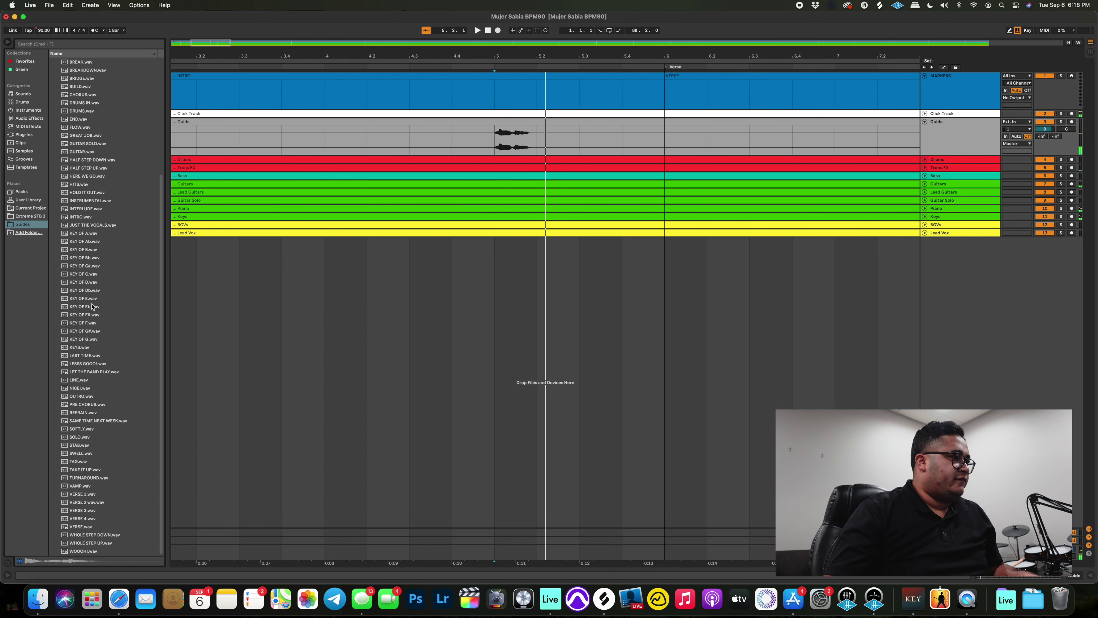
pyautogui.moveTo(84, 529); pyautogui.dragTo(478, 135)
pyautogui.press('space')
pyautogui.press('space')
pyautogui.press('-')
pyautogui.press('-')
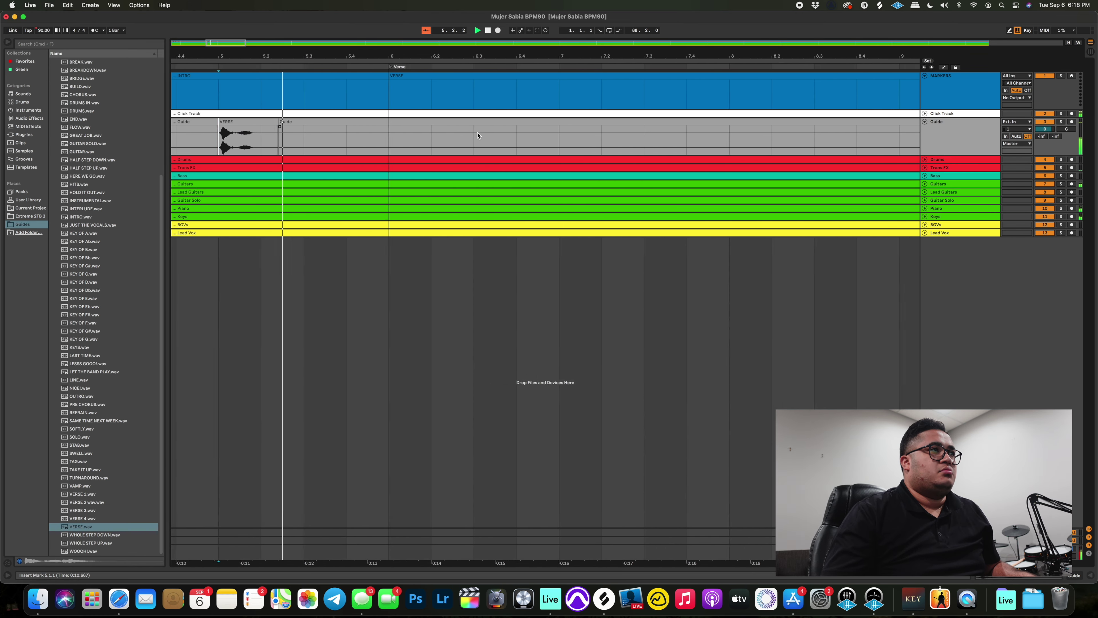
pyautogui.press('-')
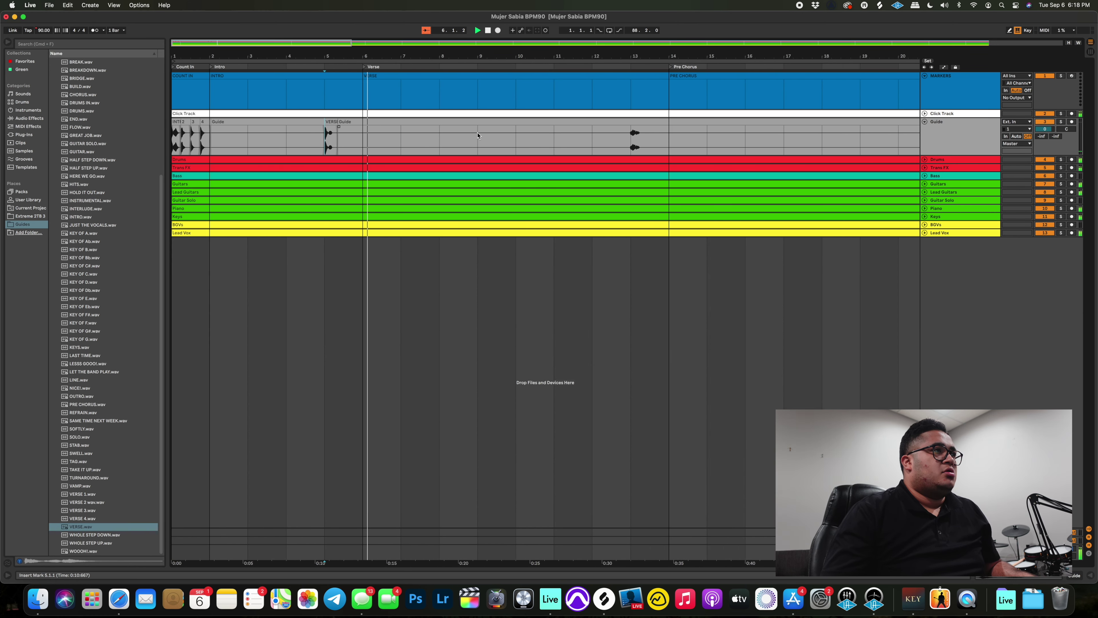
pyautogui.press('-')
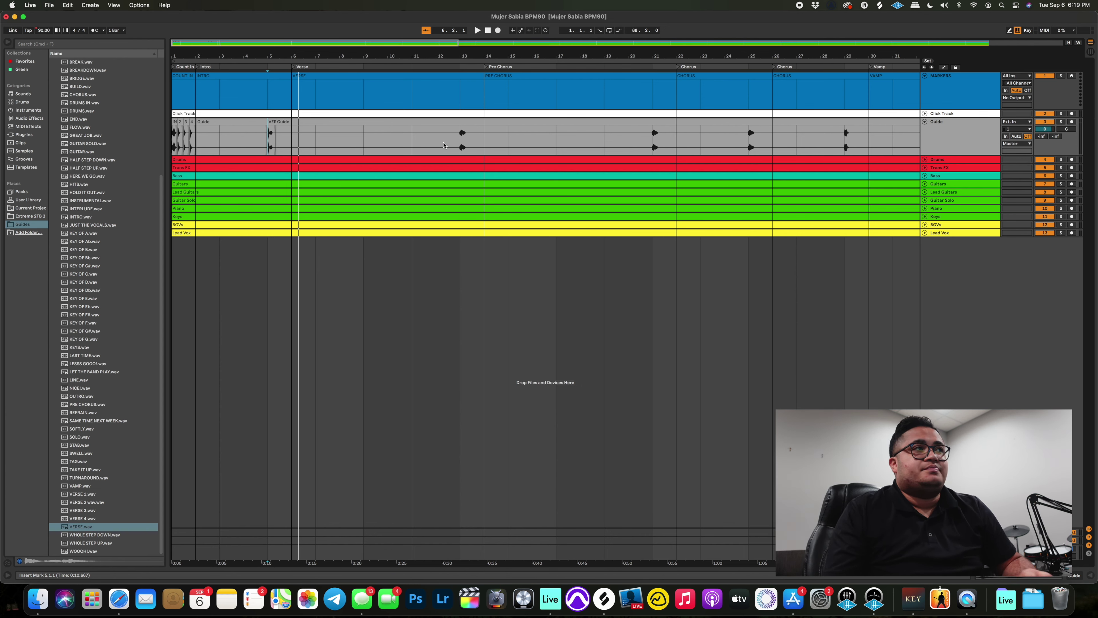
# - Listen to the cue at bar 13 of the Guide track and cover it with PRE CHORUS.wav
pyautogui.click(462, 142)
pyautogui.press('space')
pyautogui.press('+')
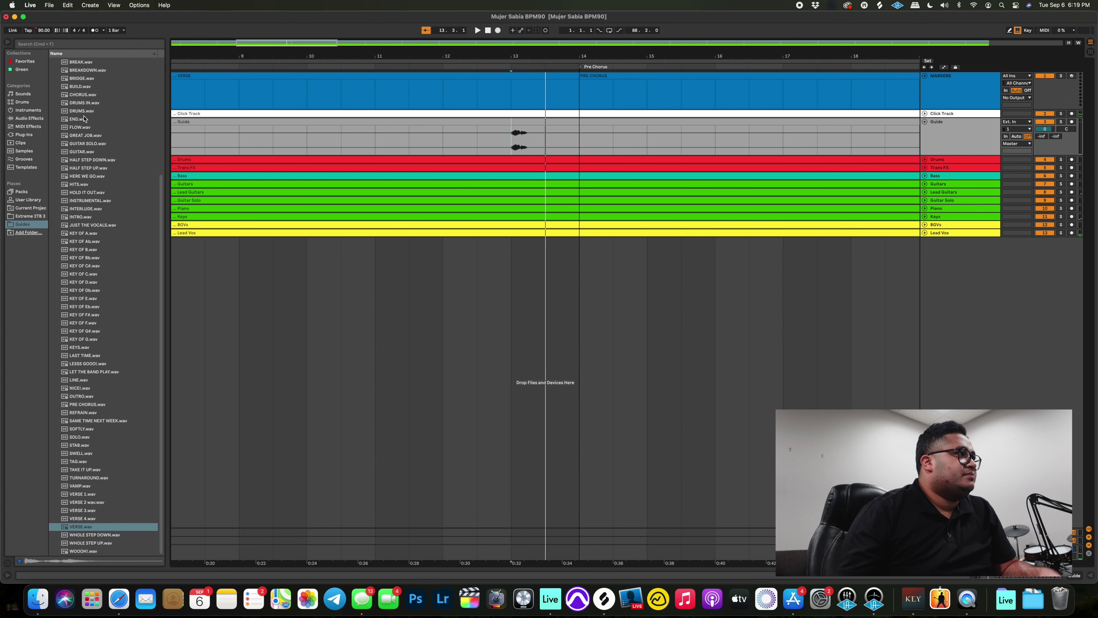
pyautogui.moveTo(85, 94); pyautogui.dragTo(506, 142)
pyautogui.press('-')
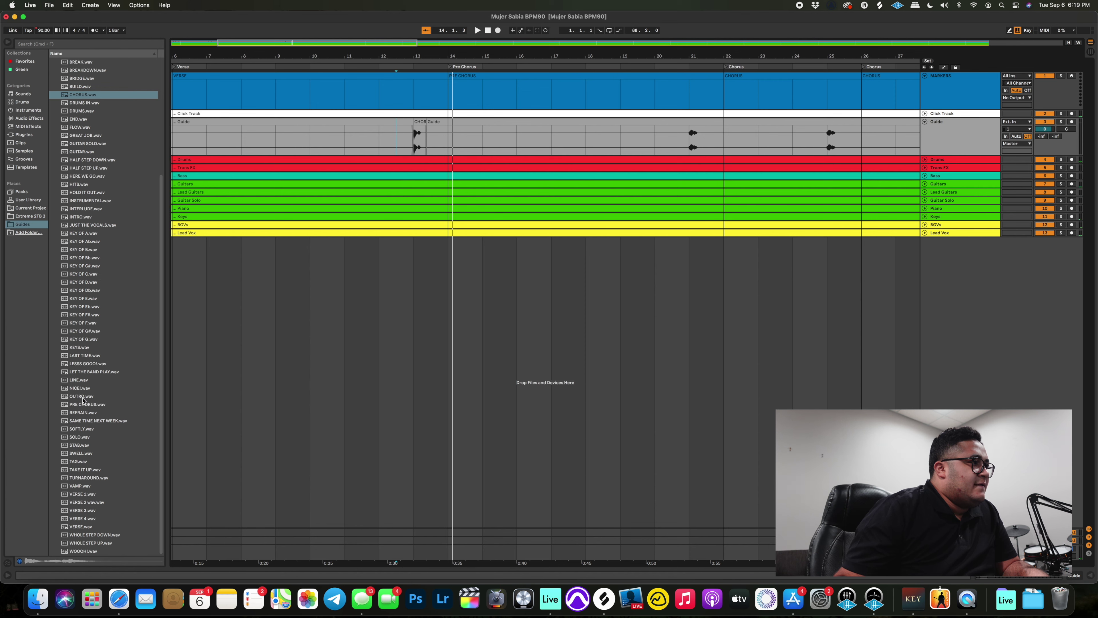
pyautogui.moveTo(84, 406); pyautogui.dragTo(408, 143)
# - Place CHORUS.wav at bar 21 of the Guide track and copy it to bar 25
pyautogui.press('space')
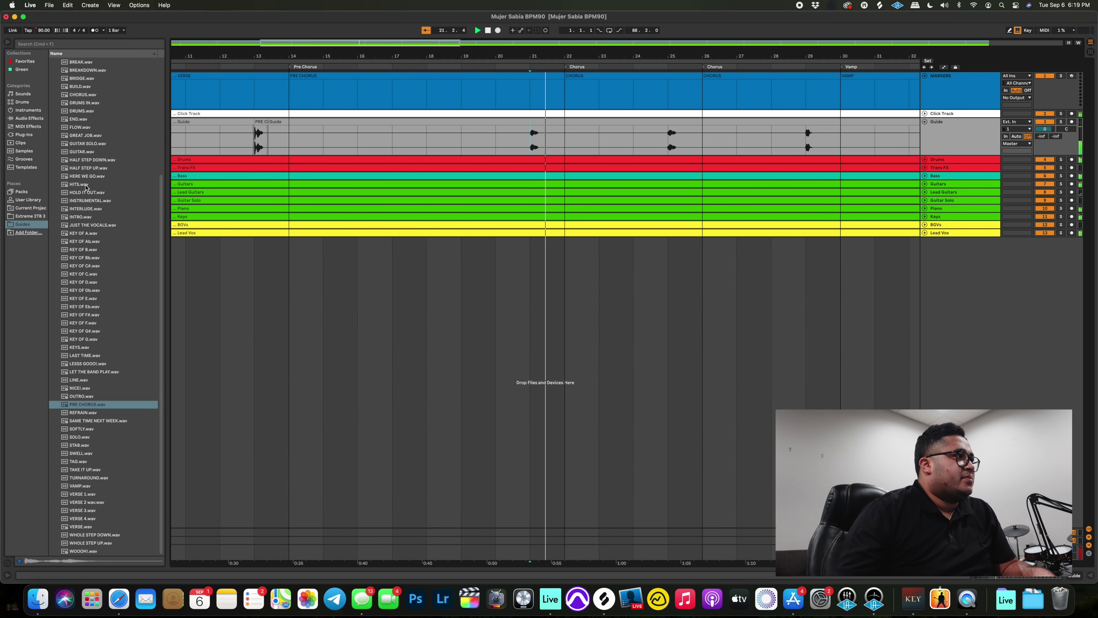
pyautogui.moveTo(84, 97); pyautogui.dragTo(523, 135)
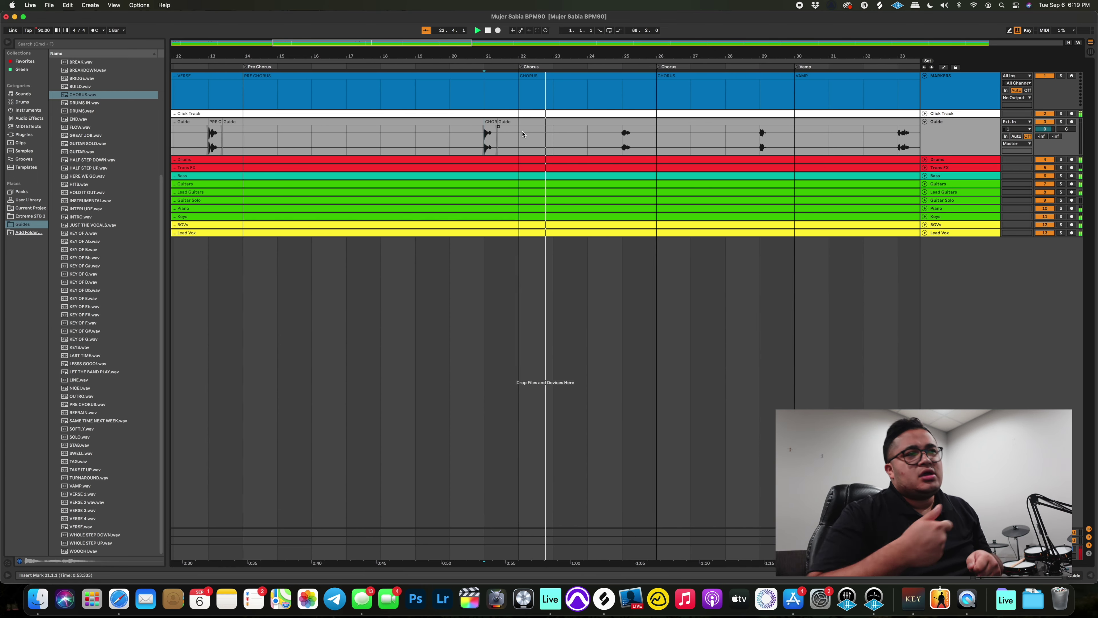
pyautogui.click(609, 146)
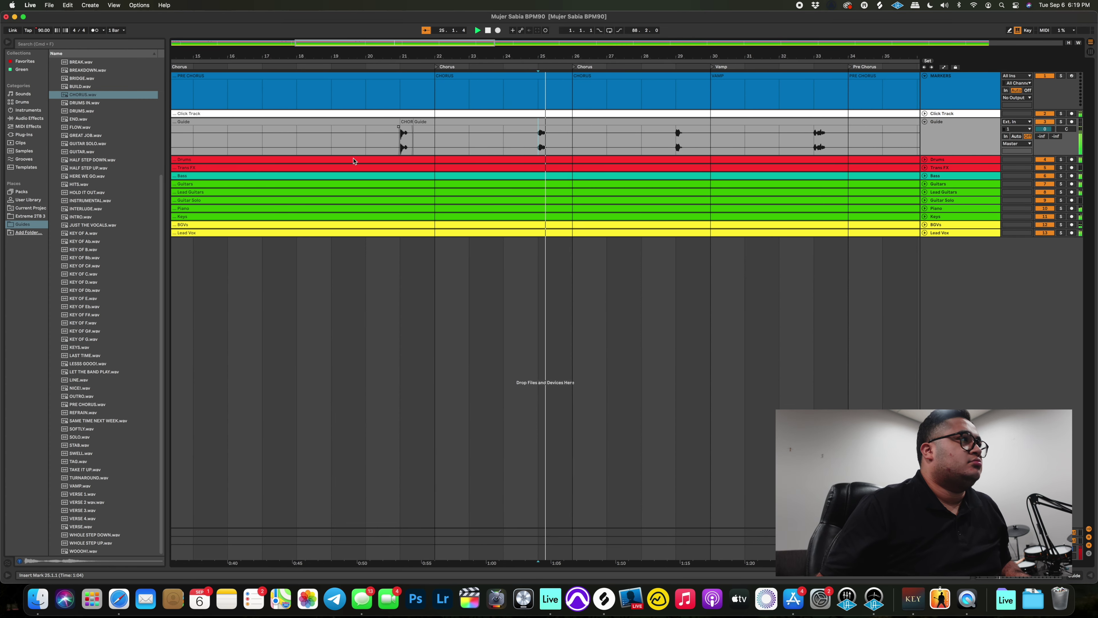
pyautogui.moveTo(545, 139); pyautogui.dragTo(391, 126)
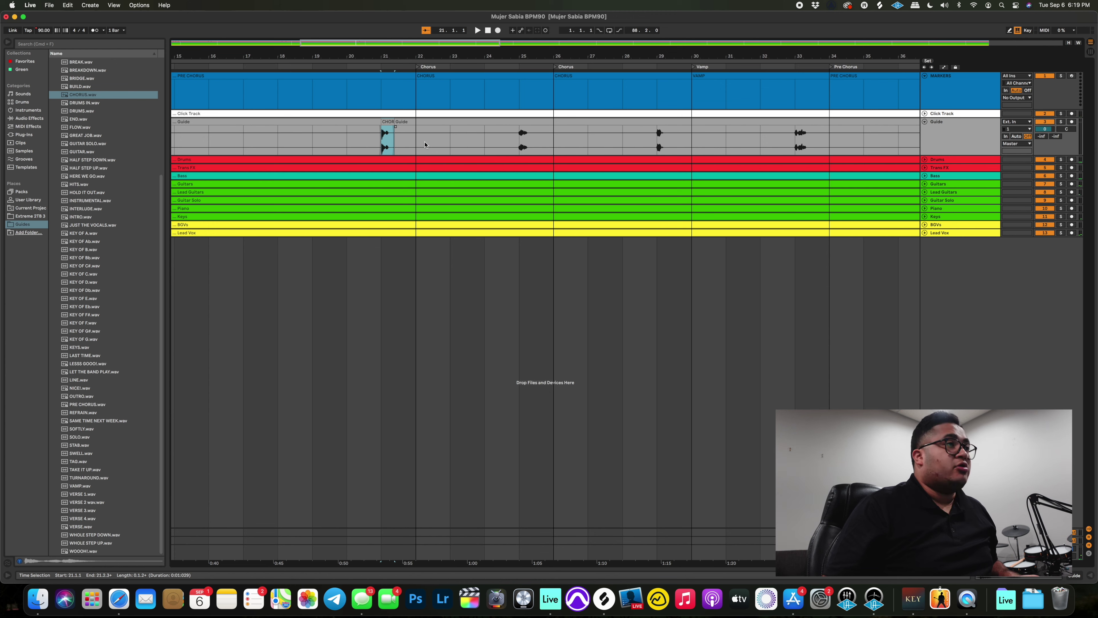
pyautogui.click(517, 135)
pyautogui.press('space')
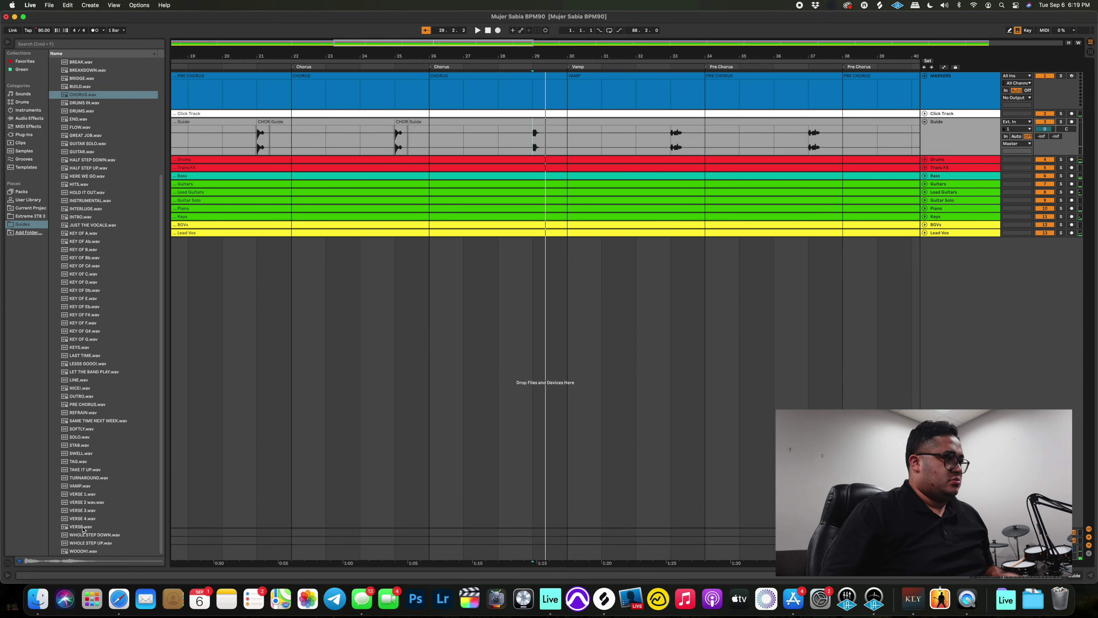
# - Place VAMP.wav at bar 29 of the Guide track and PRE CHORUS.wav at bars 33 and 37
pyautogui.moveTo(90, 484); pyautogui.dragTo(533, 146)
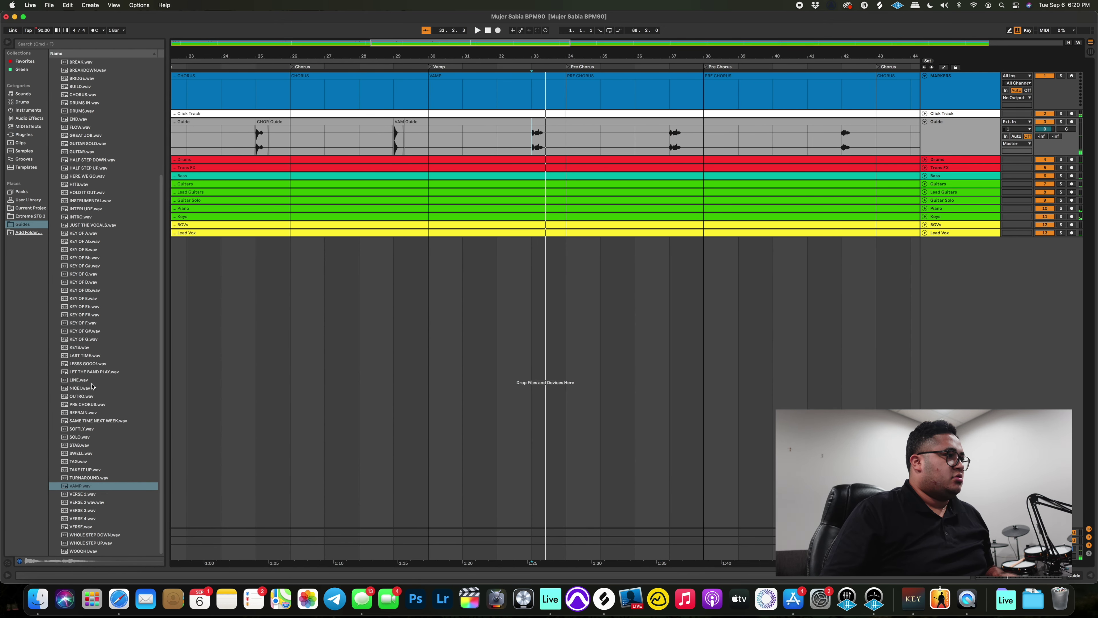
pyautogui.moveTo(89, 406); pyautogui.dragTo(541, 134)
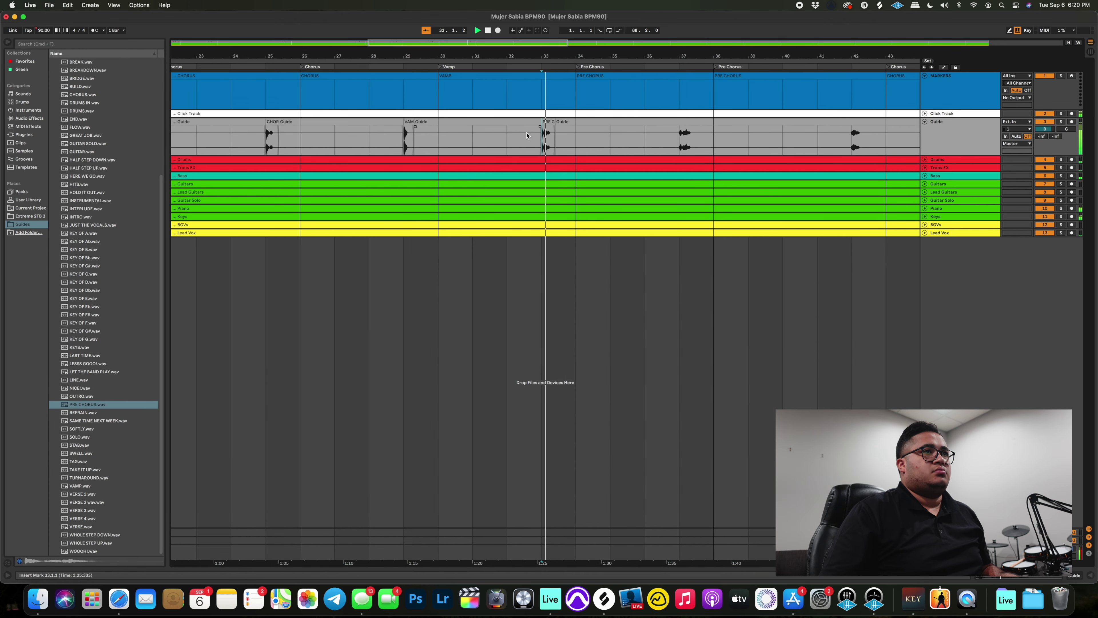
pyautogui.click(535, 122)
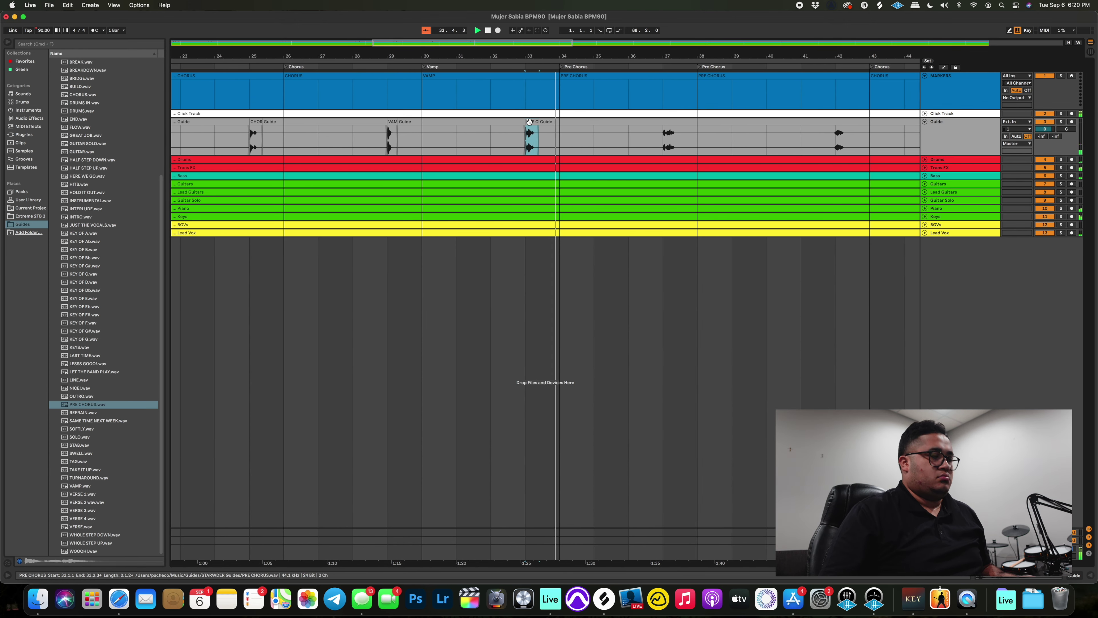
pyautogui.moveTo(529, 122); pyautogui.dragTo(664, 131)
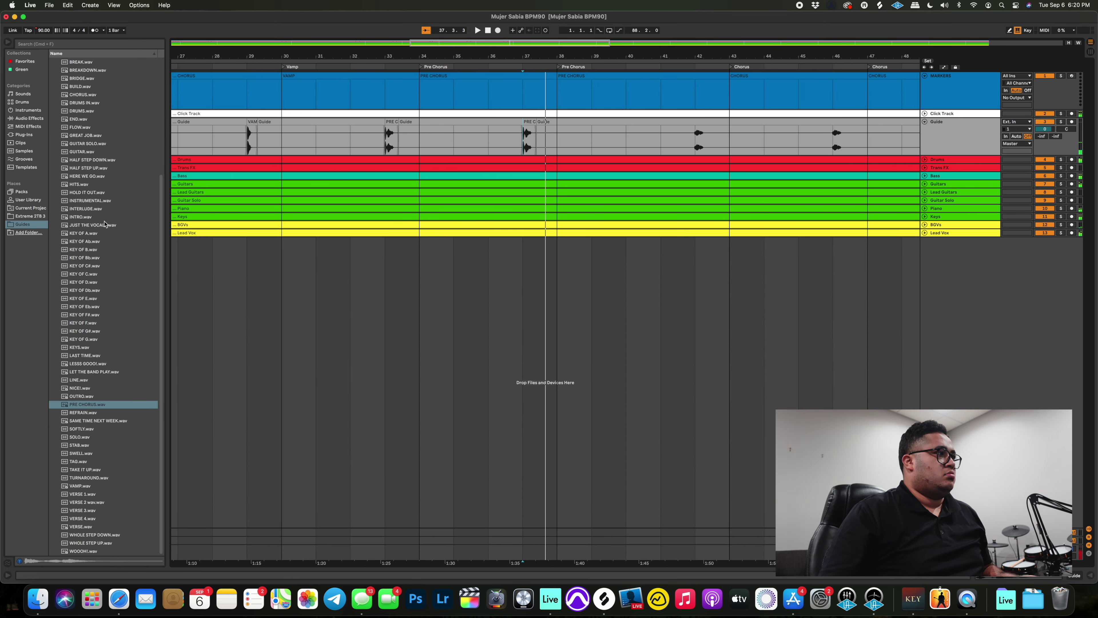
# - Place CHORUS.wav at bar 42 of the Guide track and repeat it at bars 46, 50 and 54
pyautogui.moveTo(83, 95); pyautogui.dragTo(683, 136)
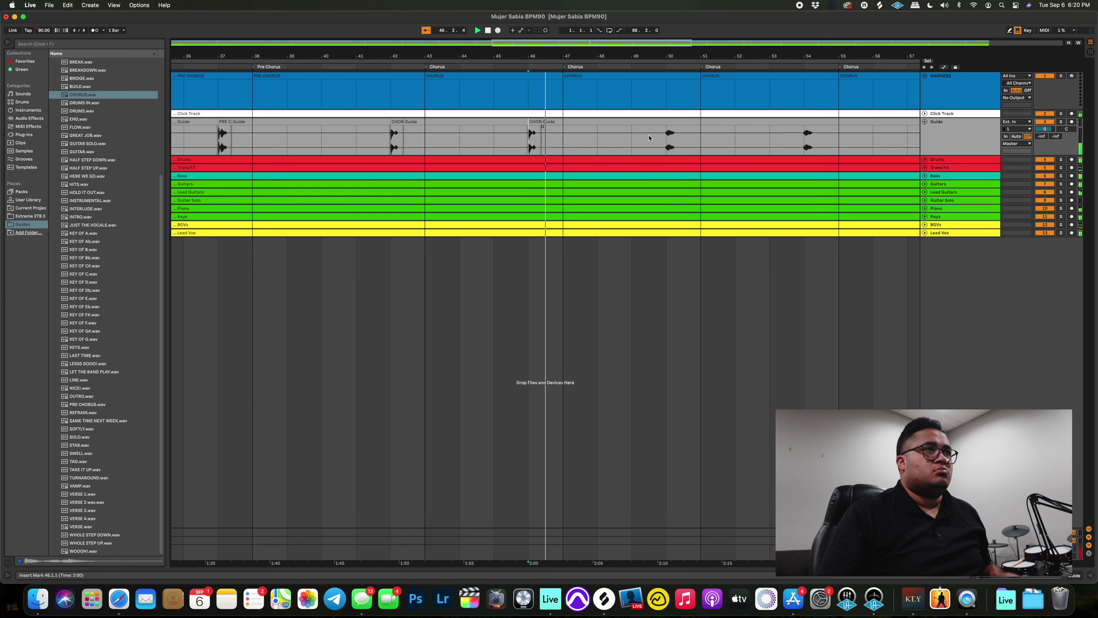
pyautogui.press('super+d')
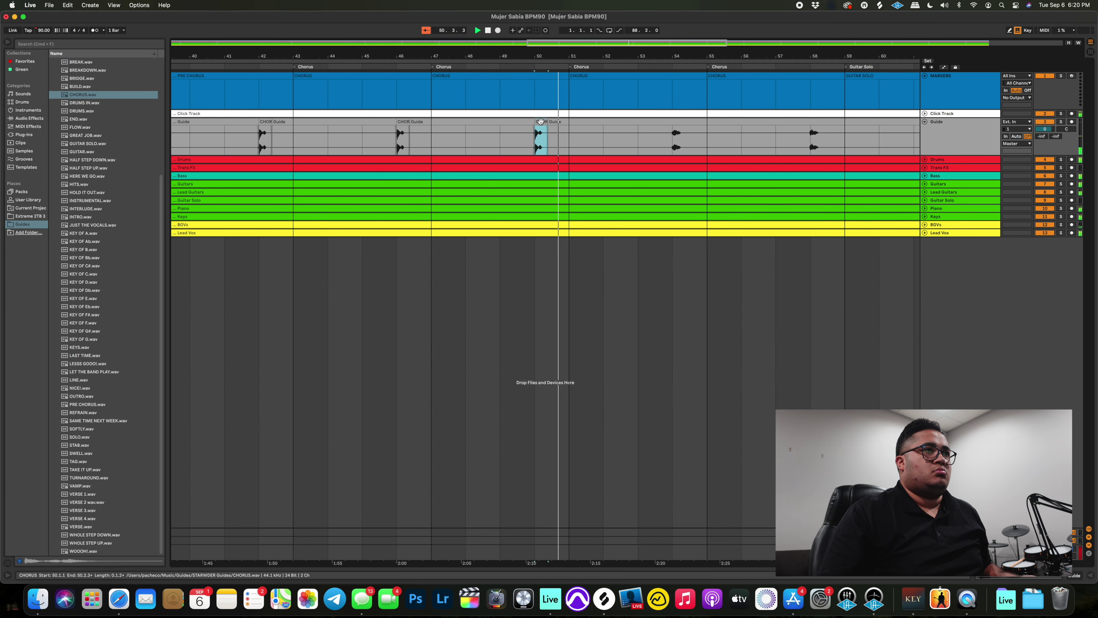
pyautogui.moveTo(549, 132); pyautogui.dragTo(675, 132)
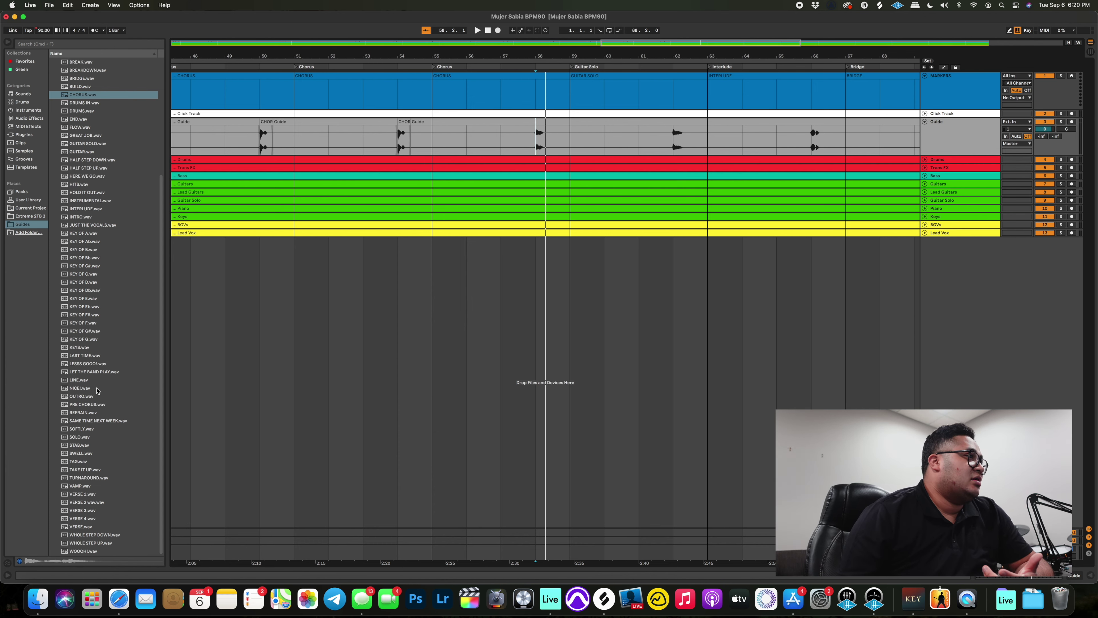
# - Place GUITAR SOLO.wav at bar 58 and INTERLUDE.wav at bar 62 of the Guide track
pyautogui.scroll(3, 96, 390)
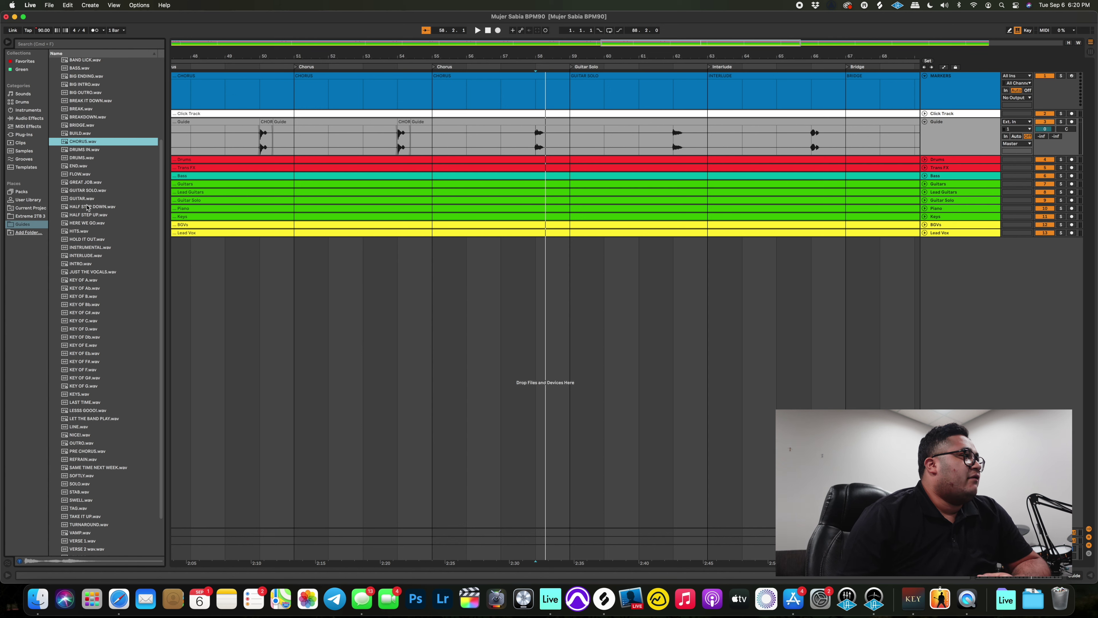
pyautogui.moveTo(80, 191); pyautogui.dragTo(534, 132)
pyautogui.press('space')
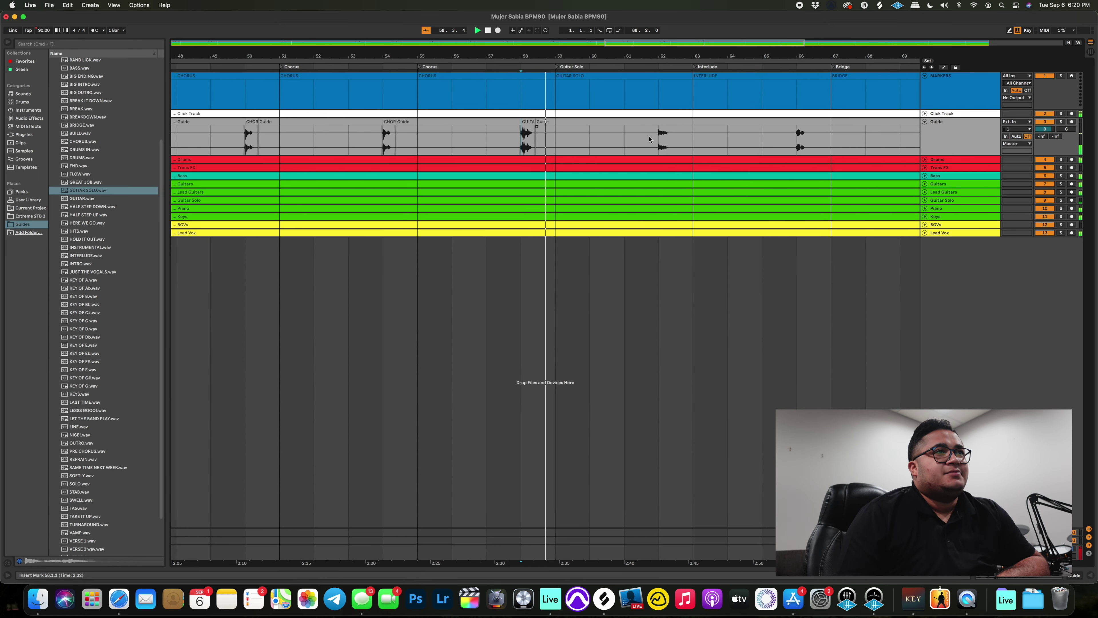
pyautogui.moveTo(85, 255); pyautogui.dragTo(393, 134)
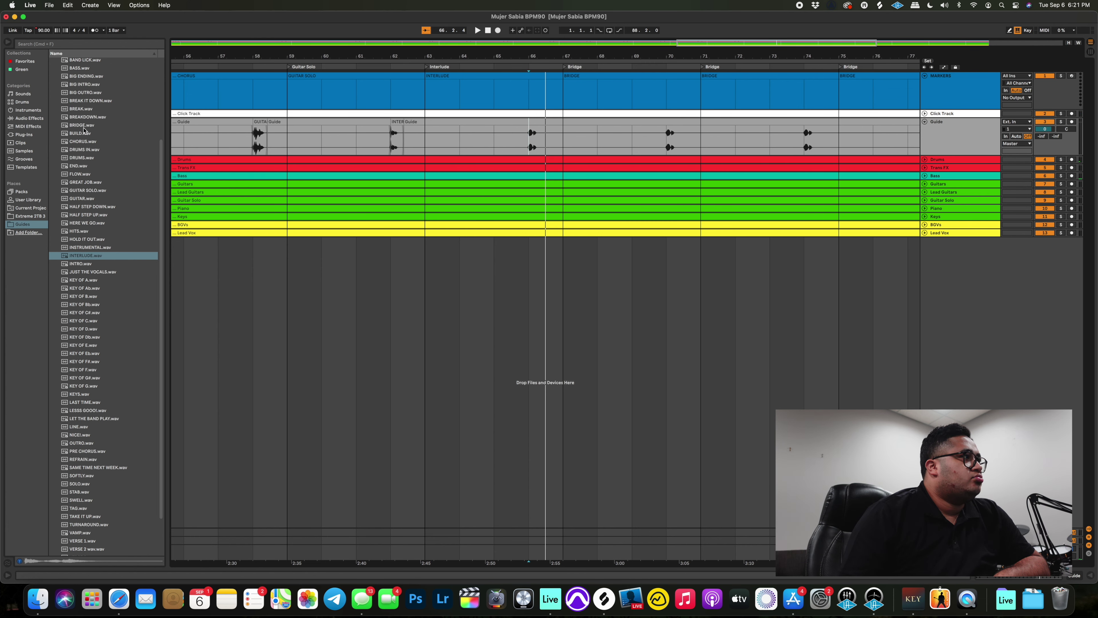
# - Place BRIDGE.wav at bar 66 of the Guide track and repeat it at bars 70, 74 and 78
pyautogui.moveTo(80, 125); pyautogui.dragTo(682, 149)
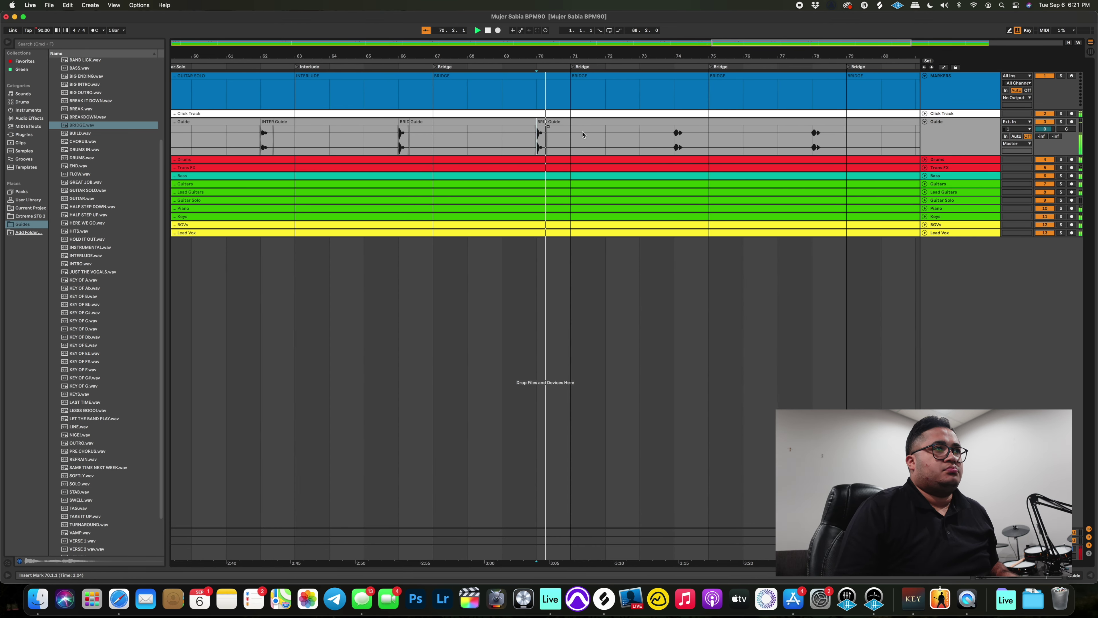
pyautogui.scroll(5, 583, 134)
pyautogui.scroll(-5, 582, 134)
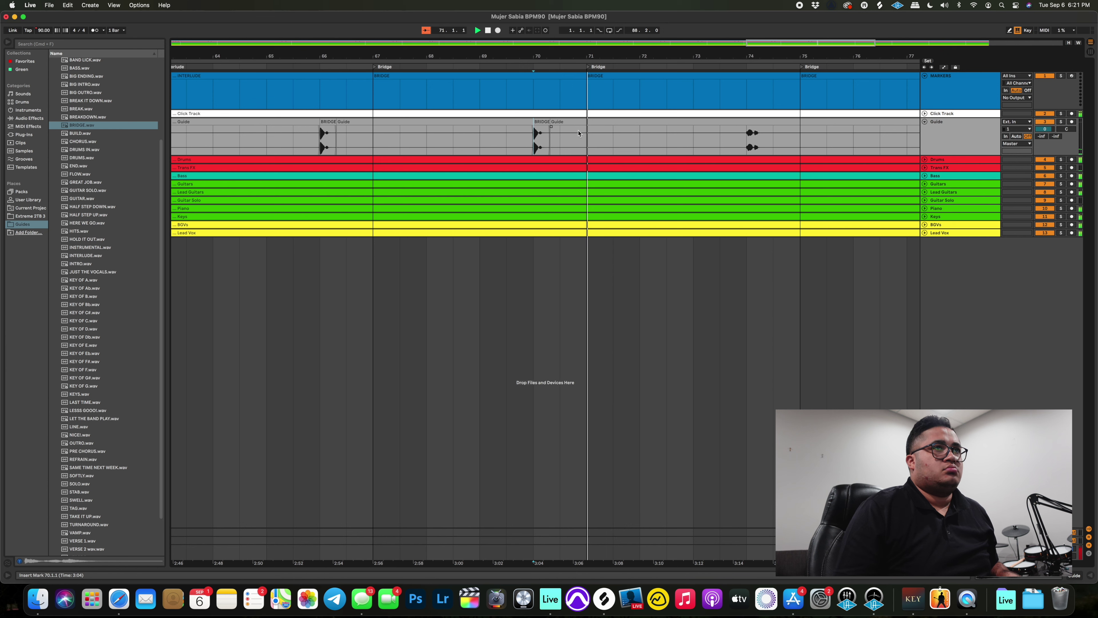
pyautogui.moveTo(538, 121); pyautogui.dragTo(753, 137)
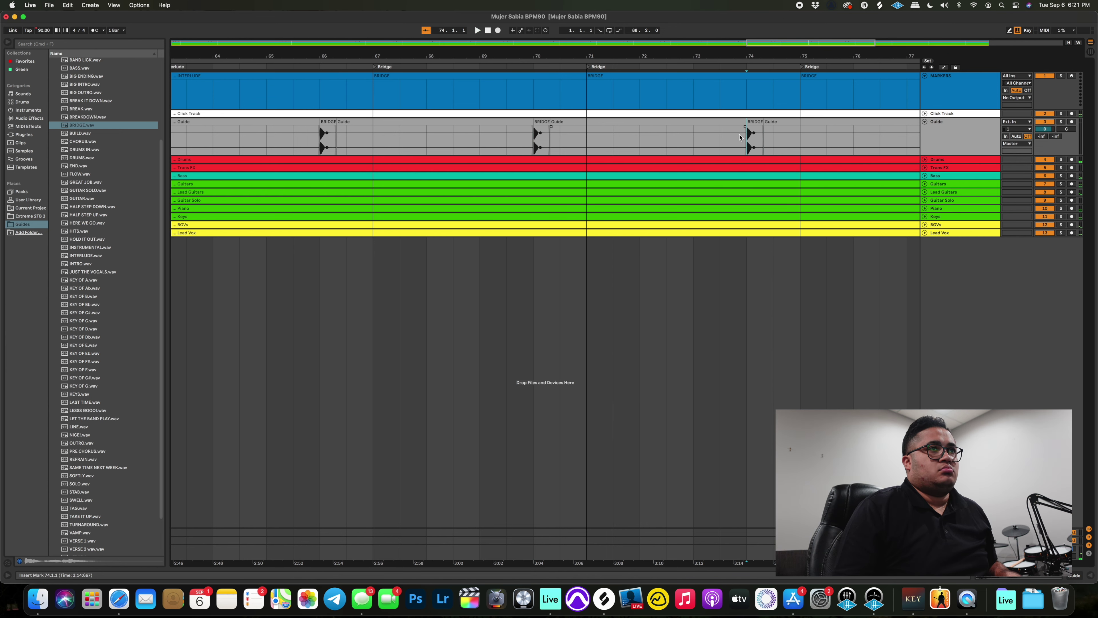
pyautogui.press('space')
pyautogui.moveTo(439, 132); pyautogui.dragTo(649, 134)
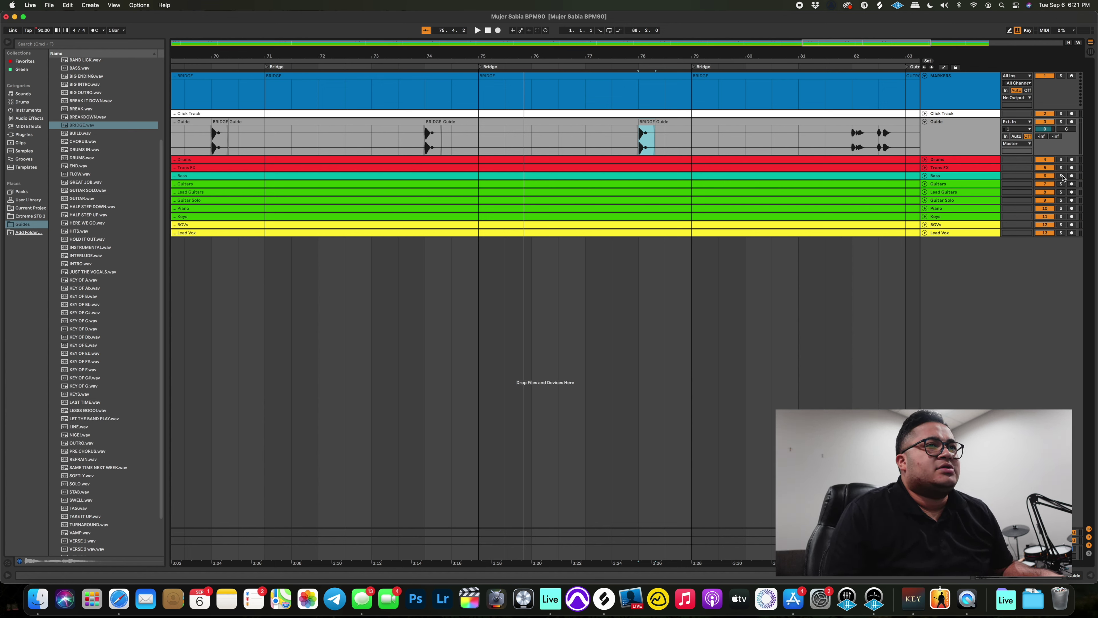
# - Solo the Bass track, listen to the bridge from bar 74, and turn the solo off again
pyautogui.click(1062, 175)
pyautogui.press('space')
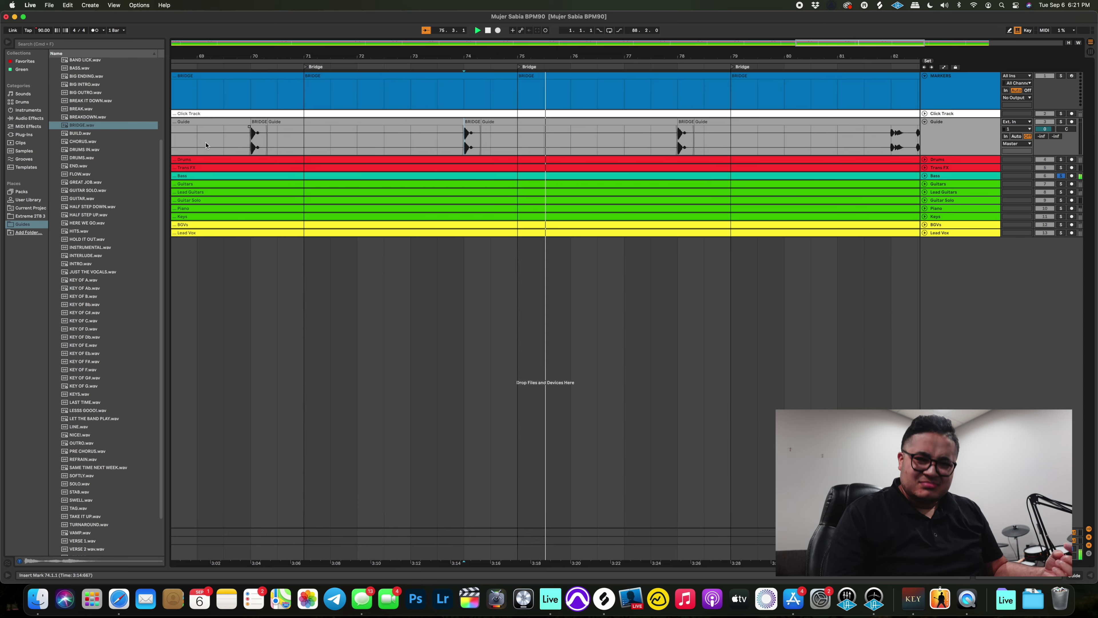
pyautogui.click(425, 139)
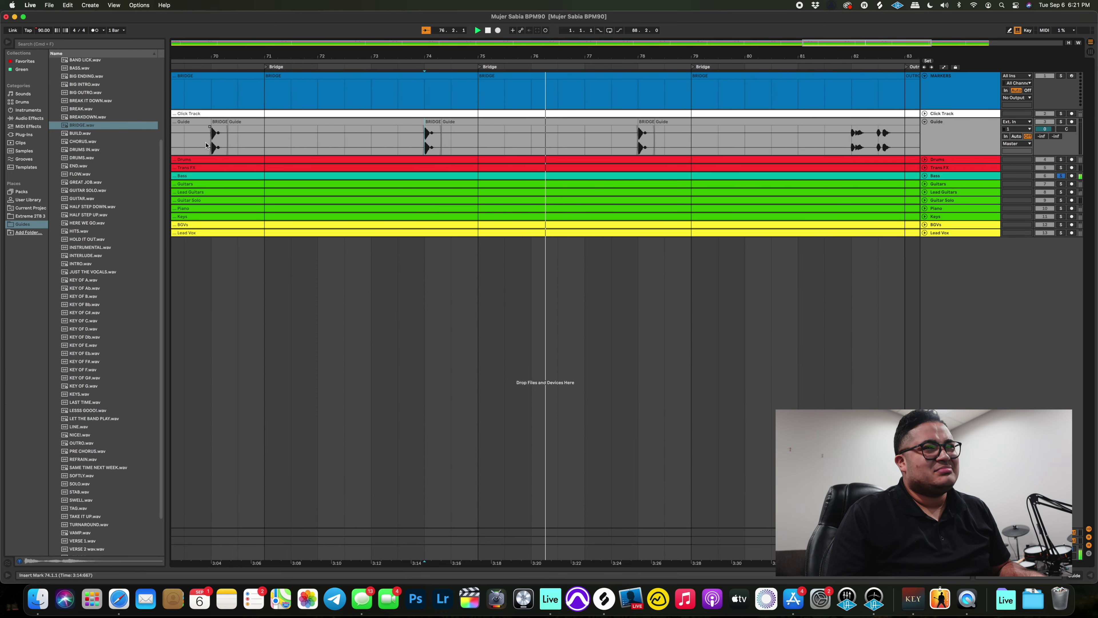
pyautogui.click(1061, 176)
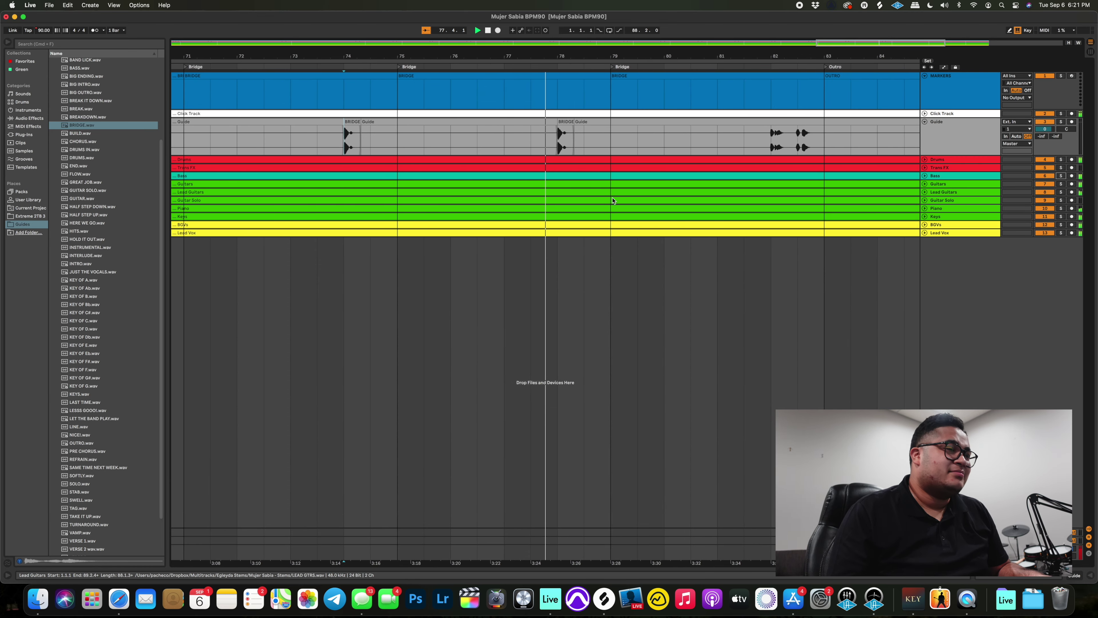
# - Place OUTRO.wav at bar 82 of the Guide track and BREAKDOWN.wav right after it at 82.3
pyautogui.press('-')
pyautogui.press('-')
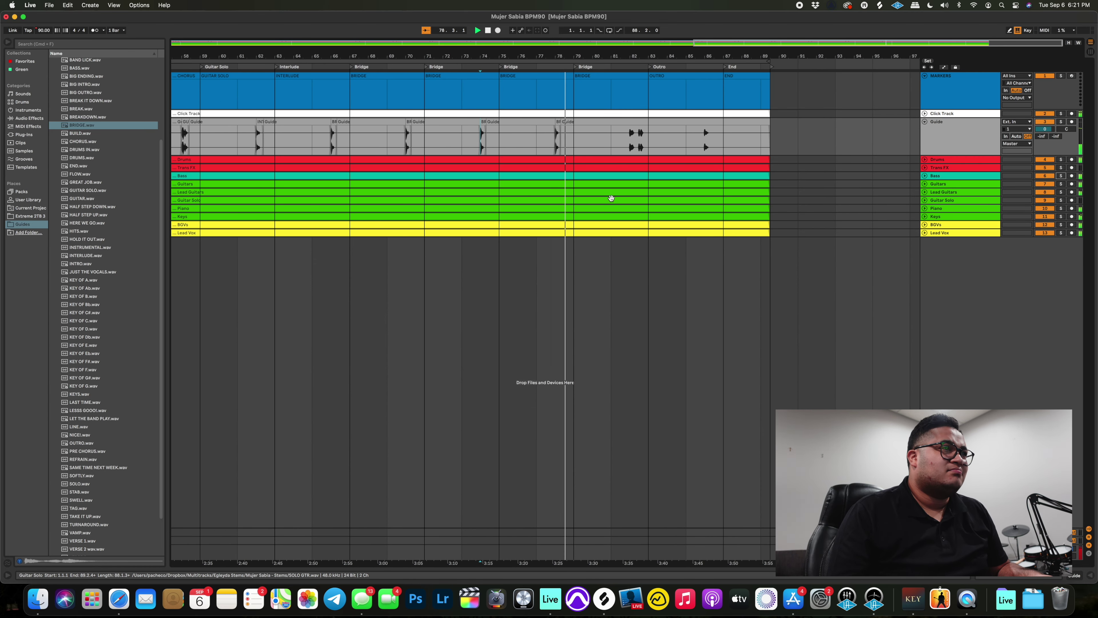
pyautogui.scroll(6, 611, 197)
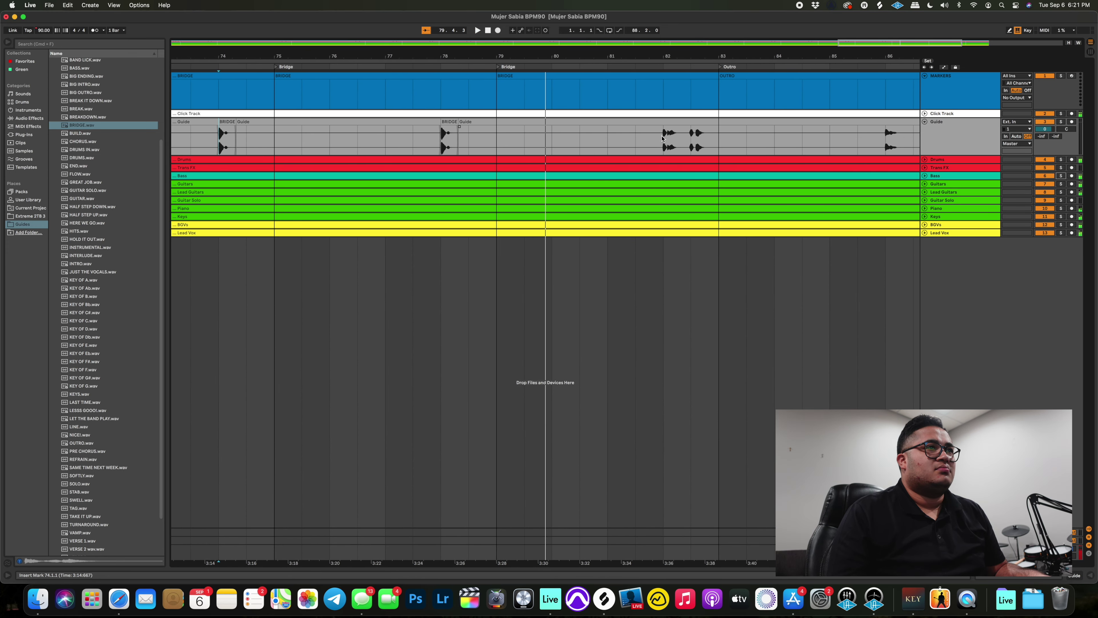
pyautogui.scroll(-3, 108, 389)
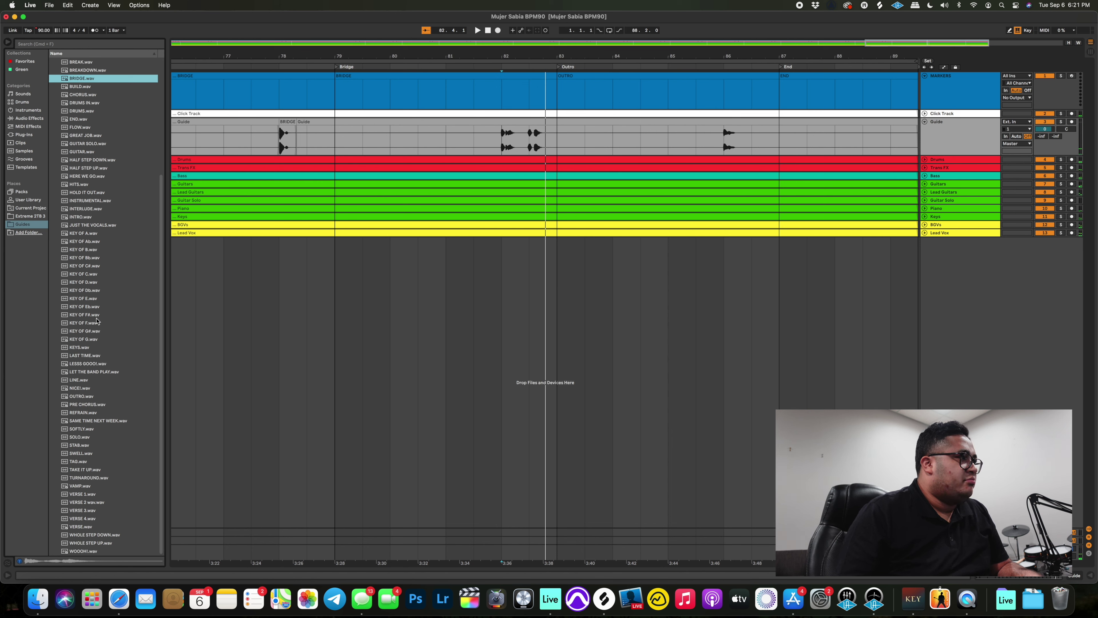
pyautogui.moveTo(86, 395); pyautogui.dragTo(504, 136)
pyautogui.scroll(6, 91, 210)
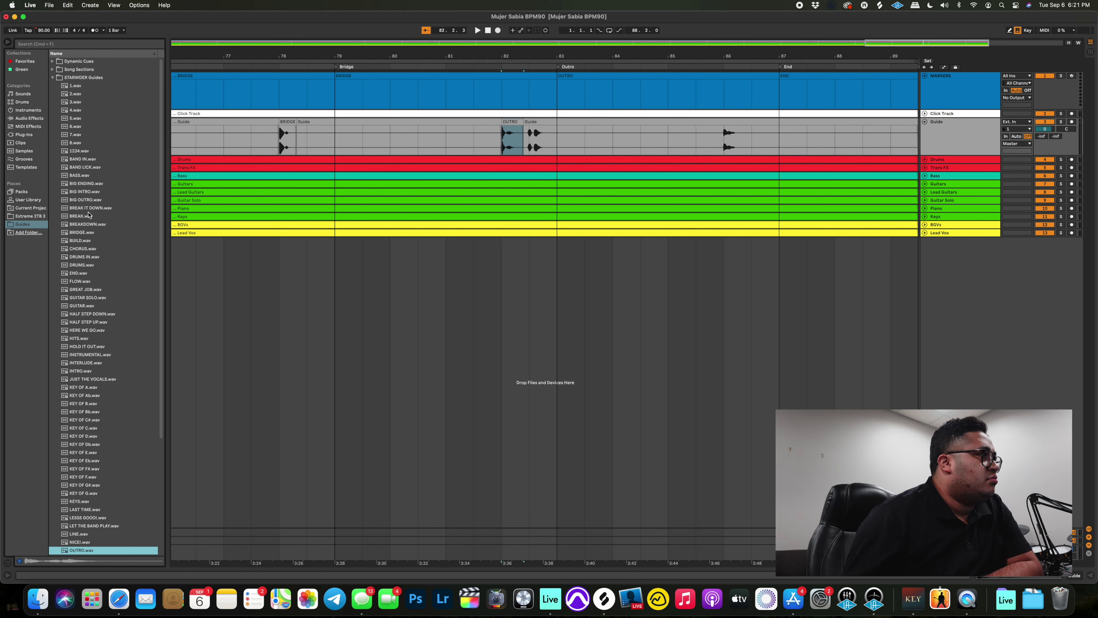
pyautogui.moveTo(83, 224); pyautogui.dragTo(528, 143)
# - Delete the leftover original Guide fragment between the OUTRO and BREAKDOWN clips and play back the outro
pyautogui.scroll(5, 528, 145)
pyautogui.press('space')
pyautogui.hscroll(3, 528, 151)
pyautogui.click(542, 126)
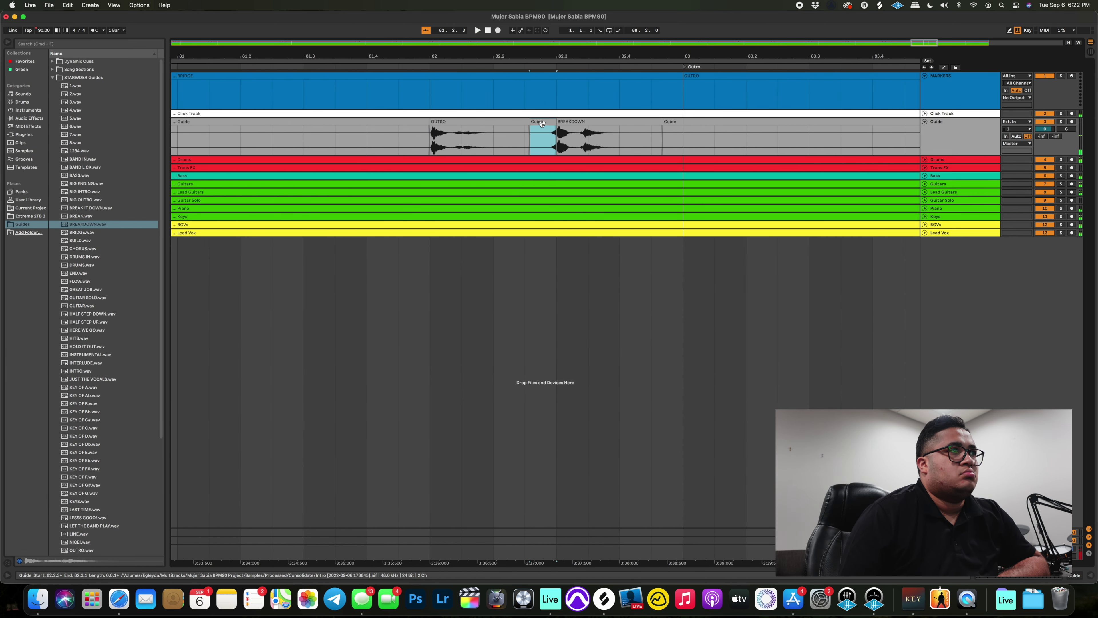
pyautogui.press('Delete')
pyautogui.press('space')
pyautogui.scroll(-6, 626, 139)
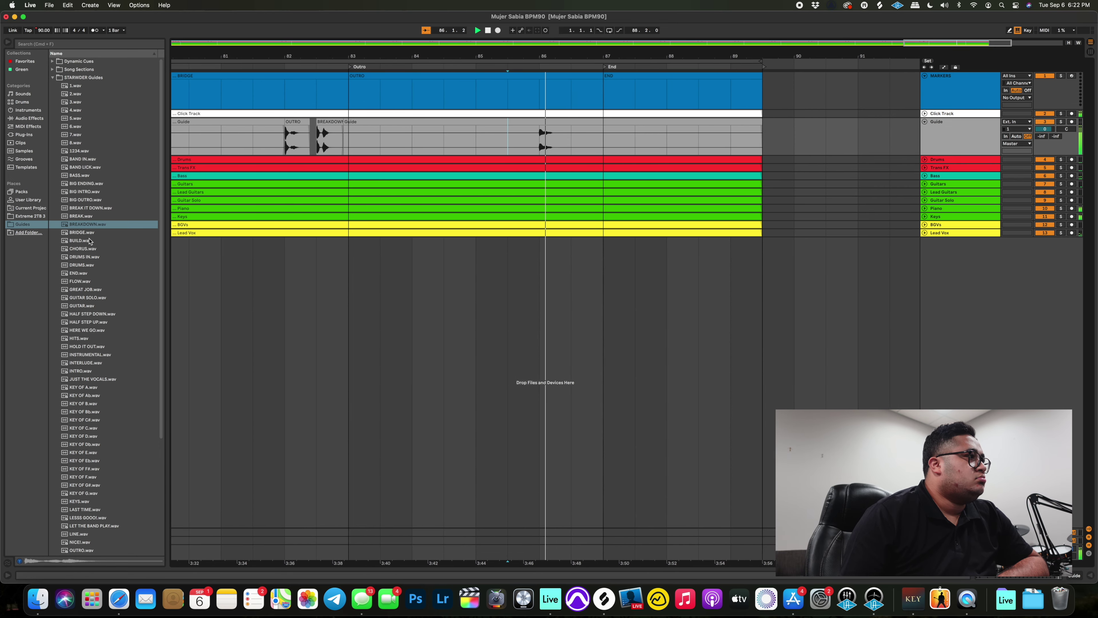
# - Place END.wav at bar 86 of the Guide track over the original spoken cue
pyautogui.click(79, 274)
pyautogui.moveTo(79, 274); pyautogui.dragTo(515, 136)
pyautogui.press('space')
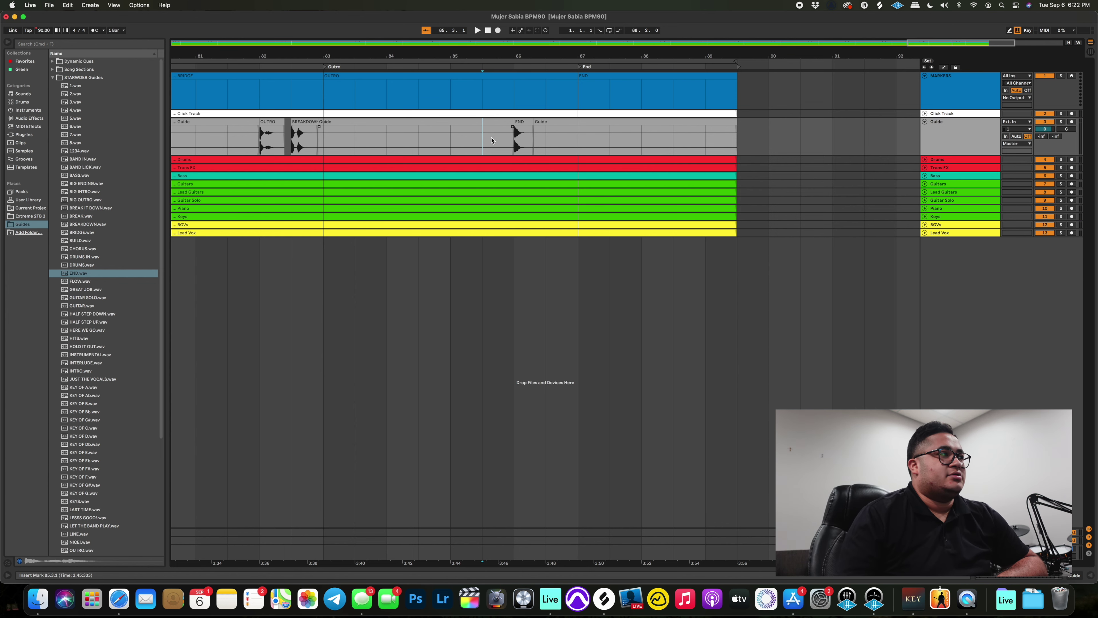
# - Listen to the song's ending from 85.3 and review the Guide track across the whole song
pyautogui.press('space')
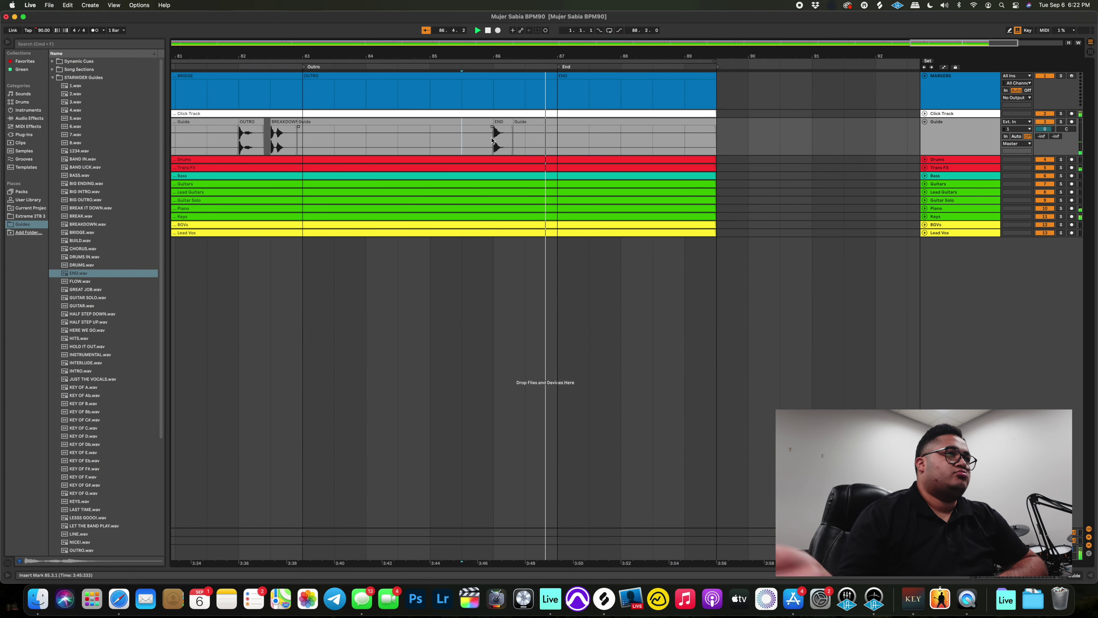
pyautogui.press('-')
pyautogui.press('-')
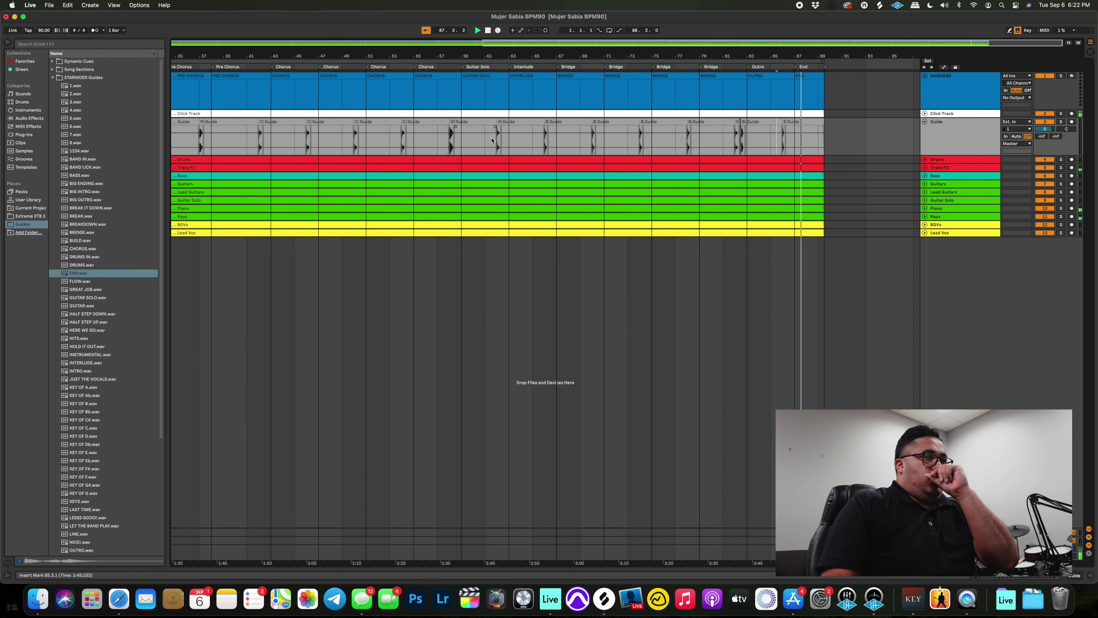
pyautogui.hscroll(-3, 497, 147)
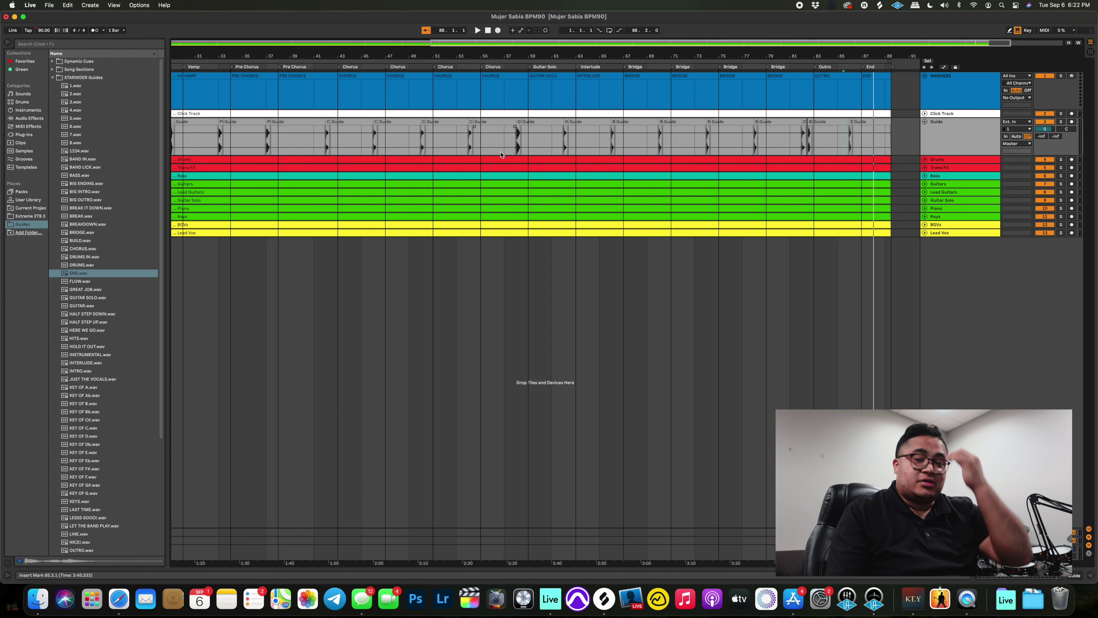
pyautogui.press('-')
pyautogui.press('-')
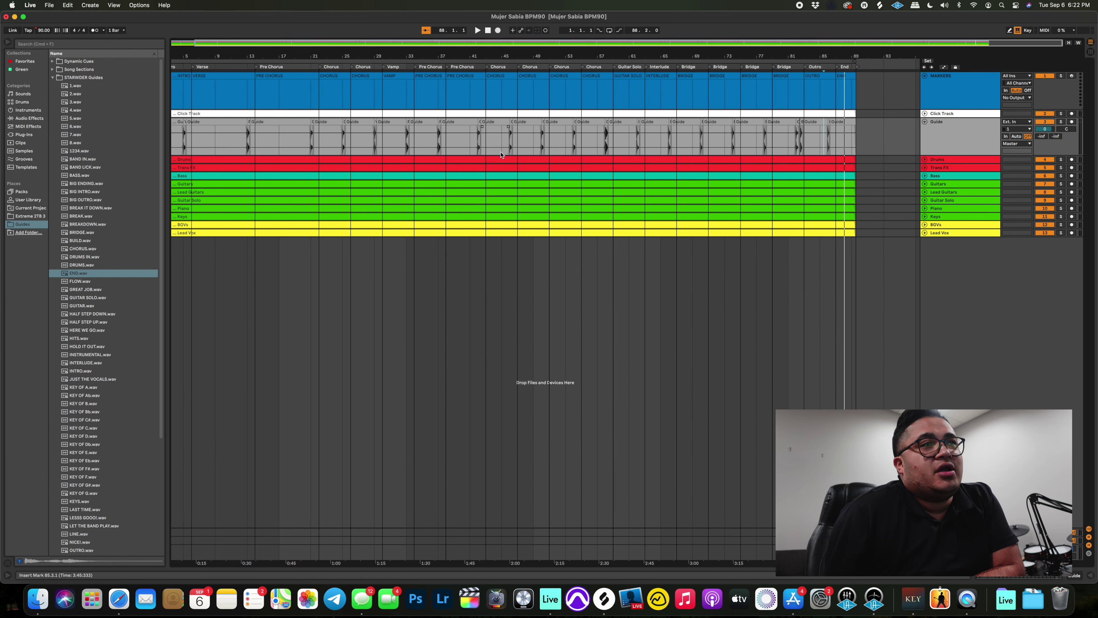
pyautogui.hscroll(-2, 501, 154)
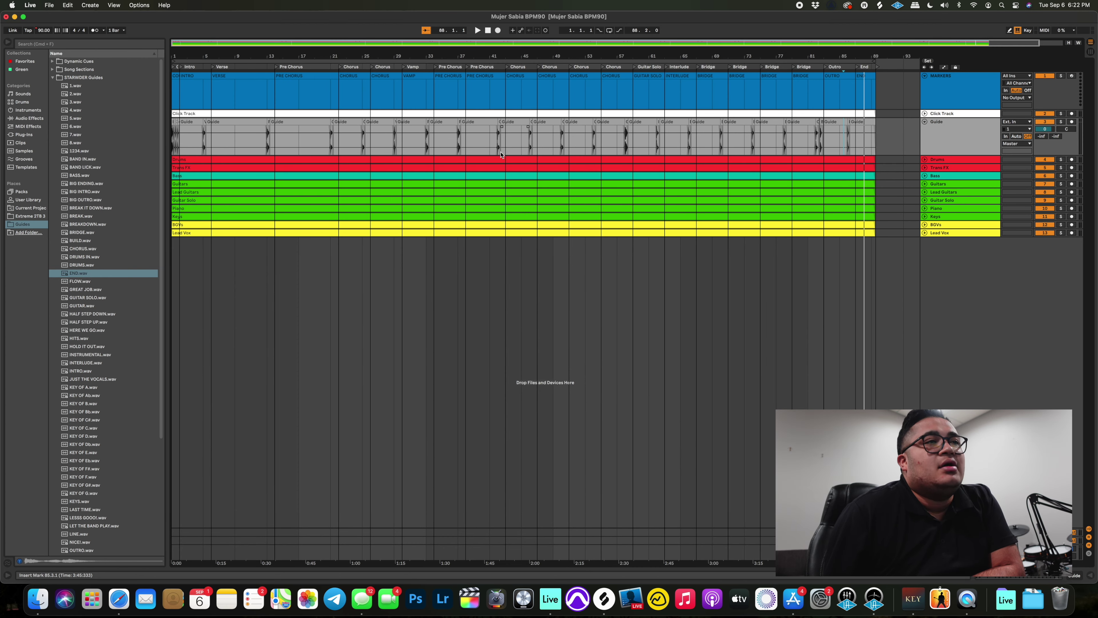